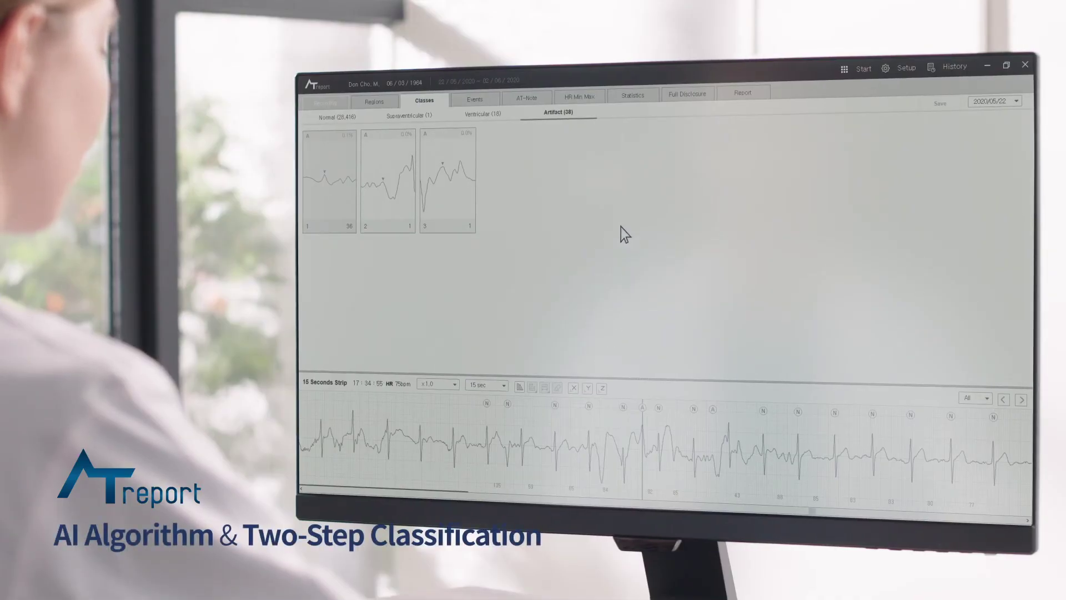
Show all 36 beats of Artifact Class 1 in its own (A) Class 1 tab.
double_click(346, 179)
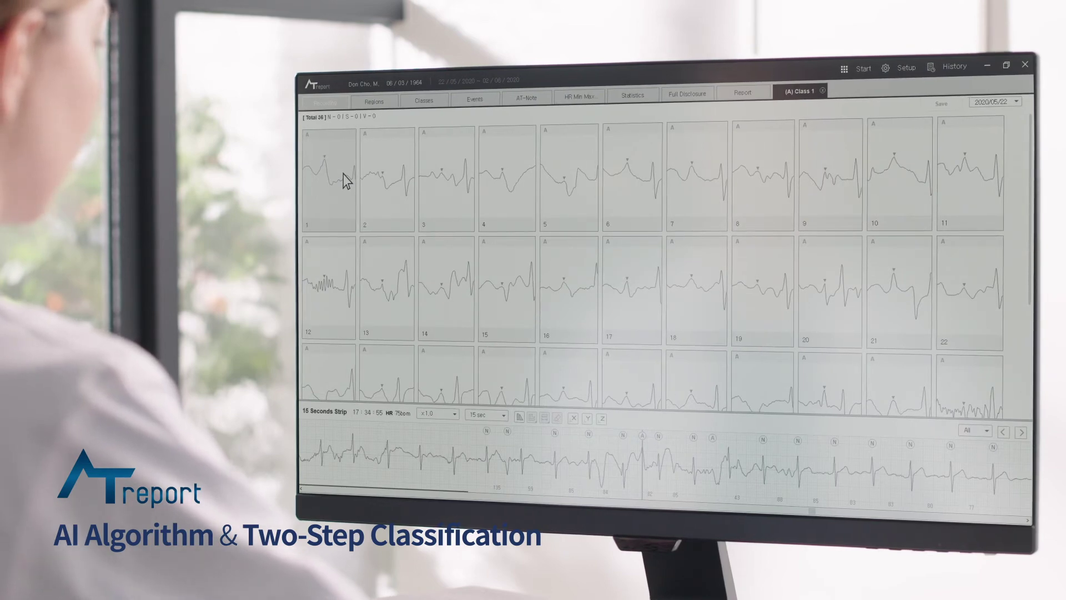